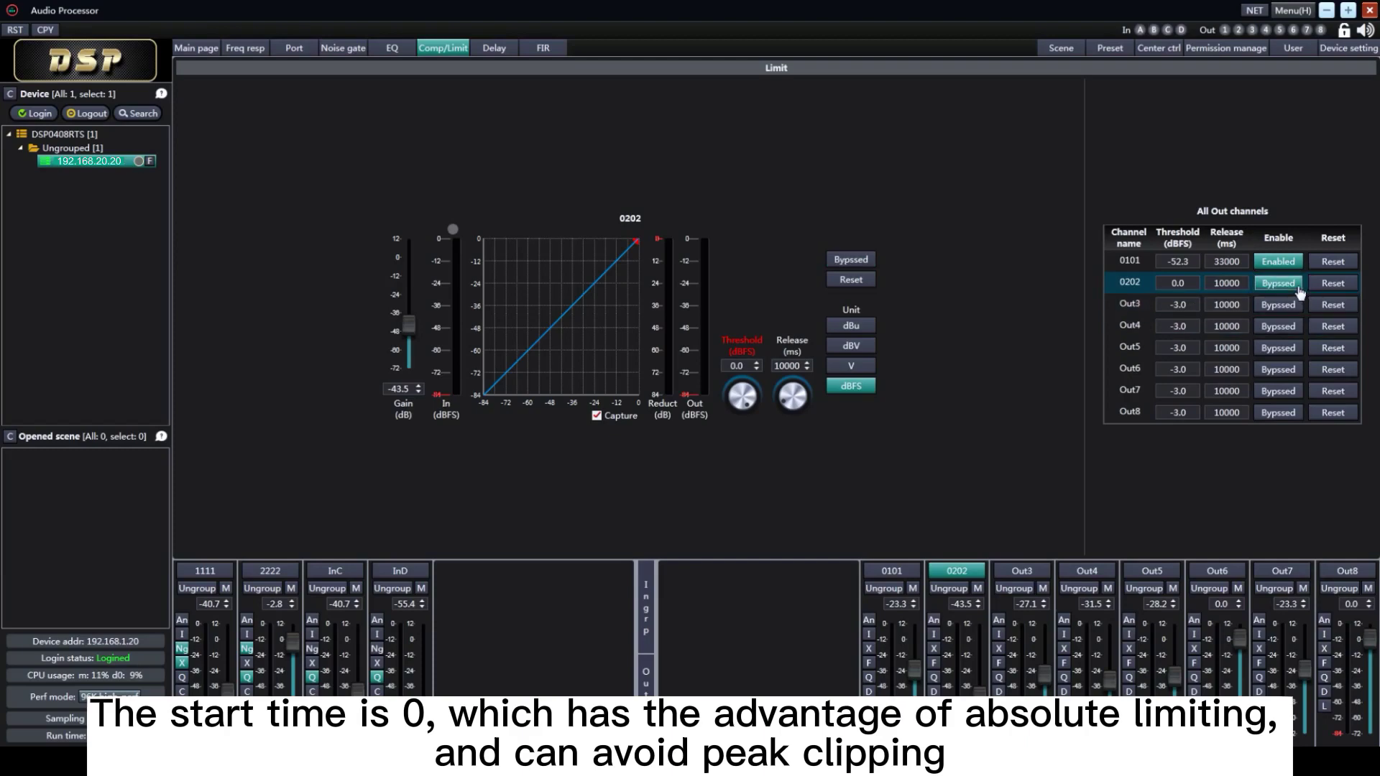
Bypass the output 0101 limiter, then re-enable it
{"action": "left_click", "coordinate": [1297, 267]}
{"action": "left_click", "coordinate": [1296, 271]}
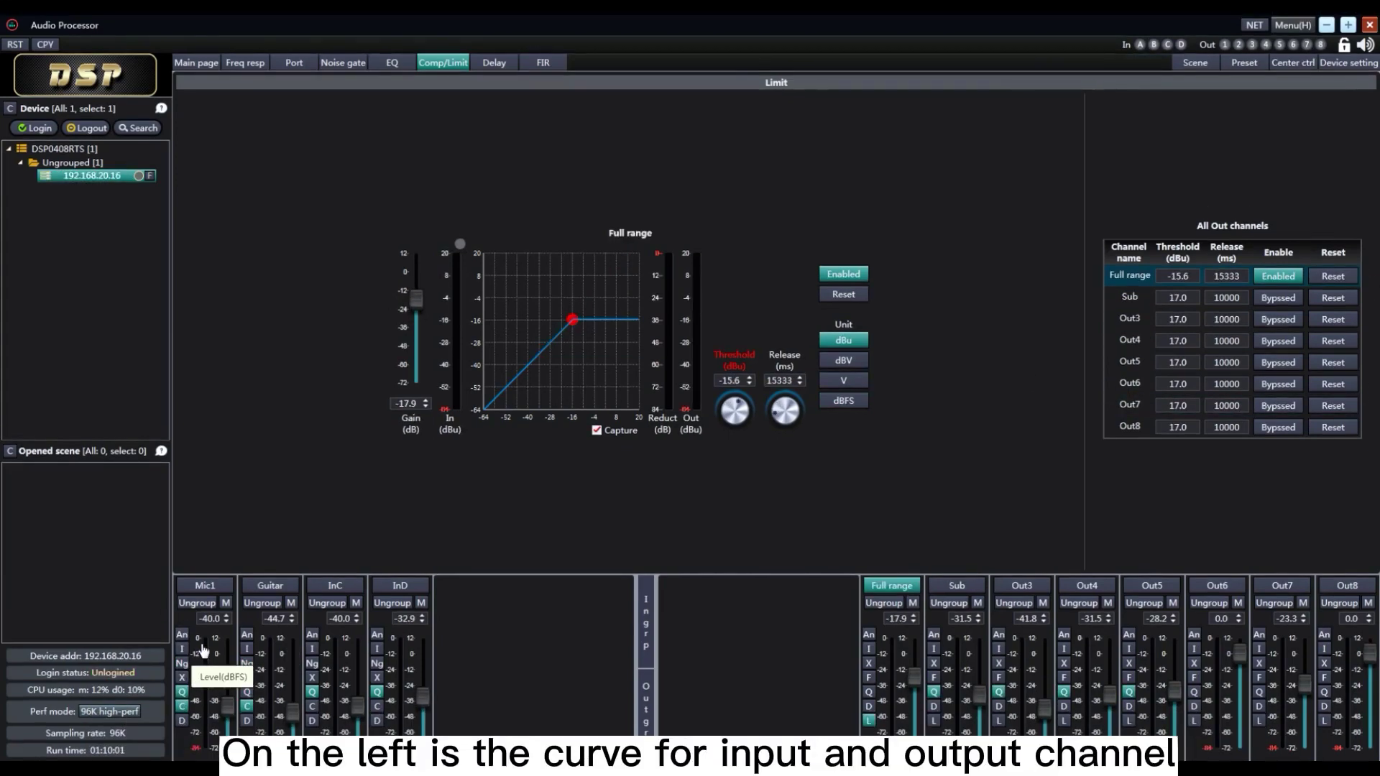
Set Mic1 compression ratio to 5, then reset Mic1 compressor to defaults (-20 dBFS, ratio 2.0)
{"action": "left_click", "coordinate": [202, 650]}
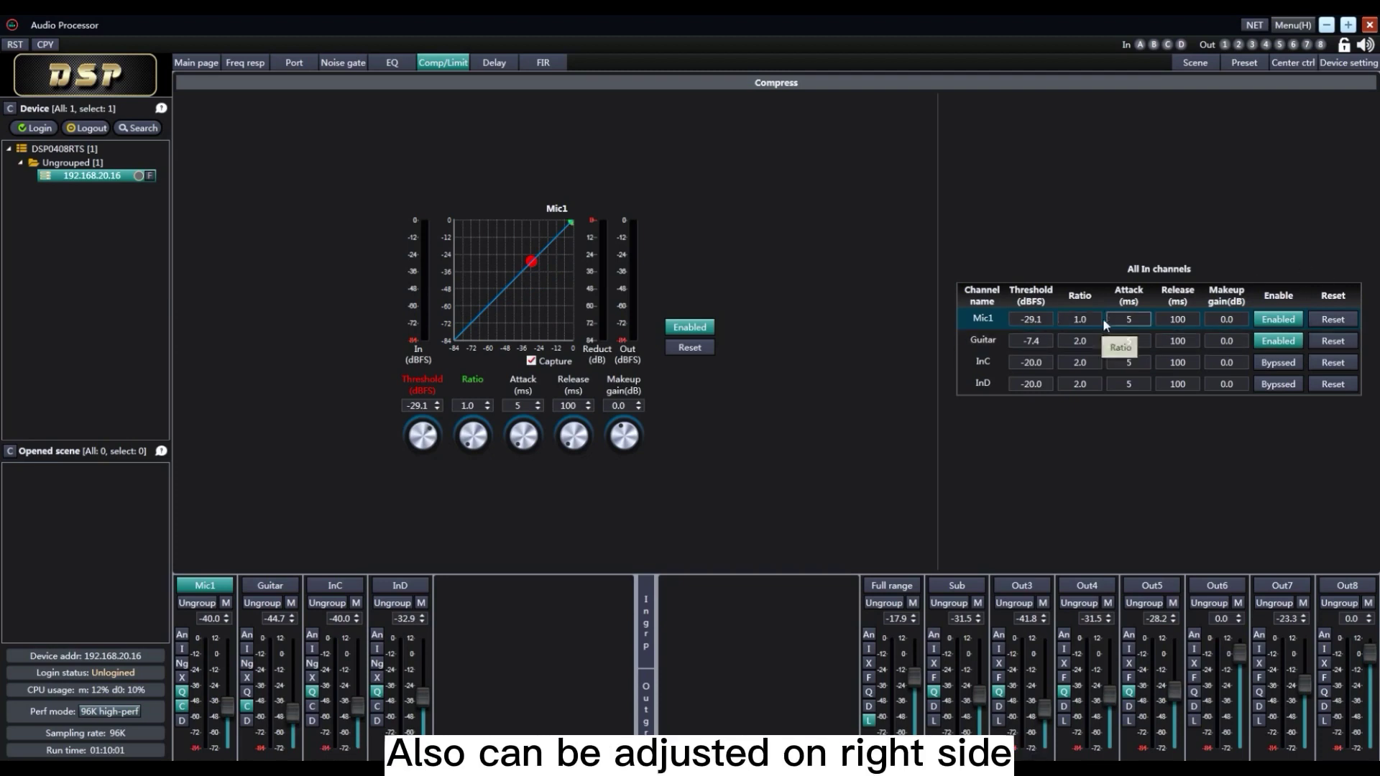
{"action": "left_click", "coordinate": [1150, 324]}
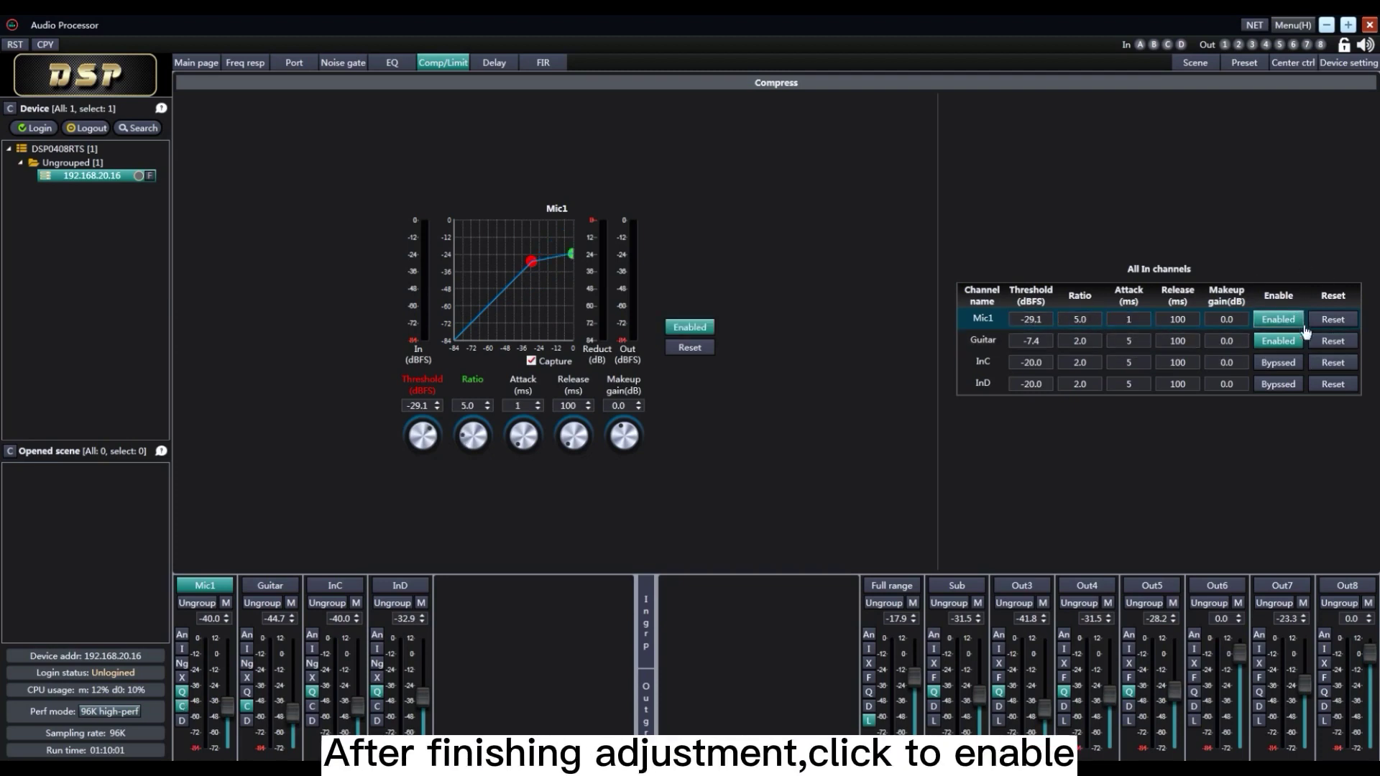
{"action": "left_click", "coordinate": [1333, 321]}
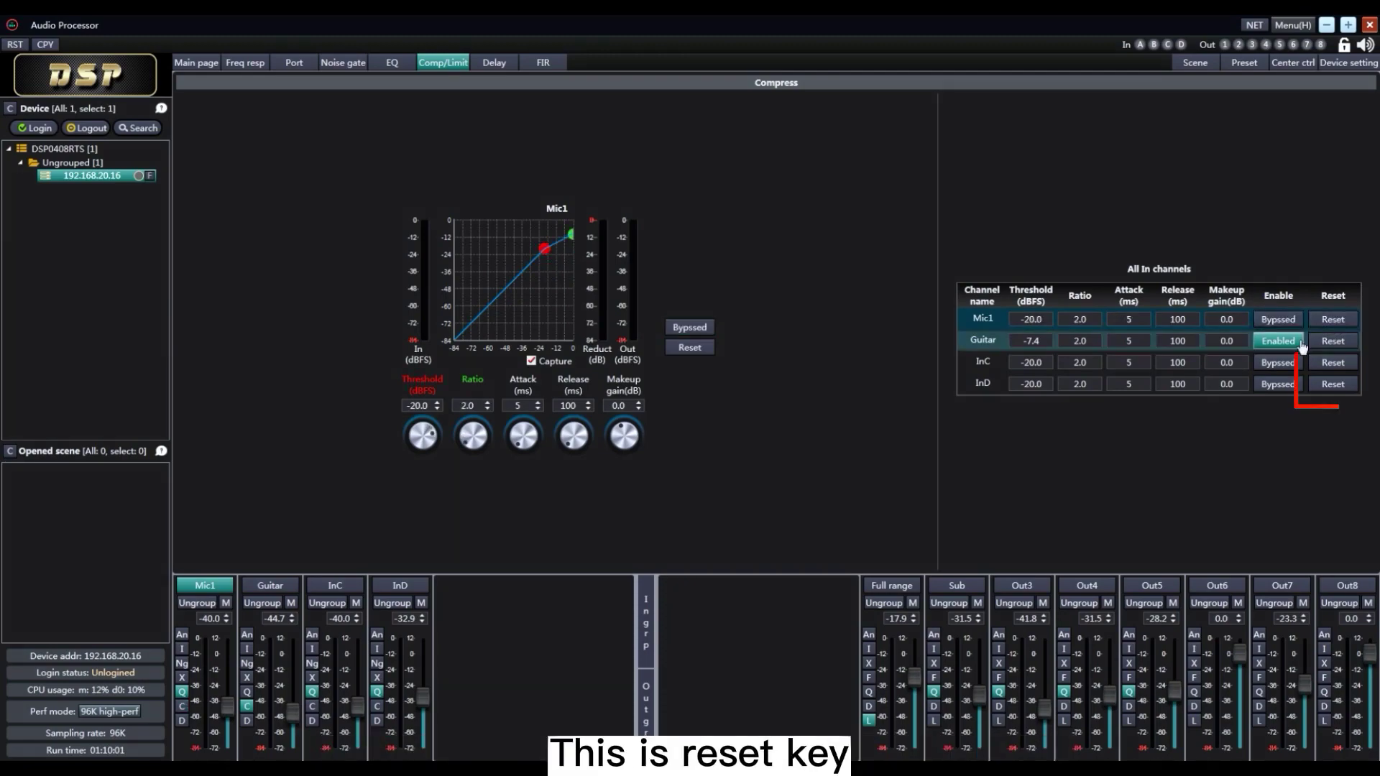